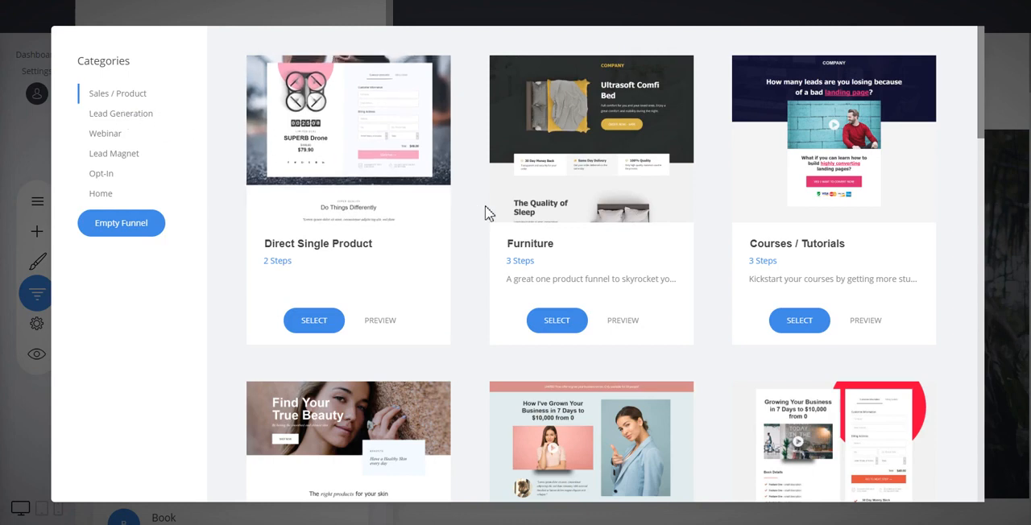
Browse the funnel templates in the Lead Generation, Lead Magnet and Sales / Product categories.
left_click(139, 119)
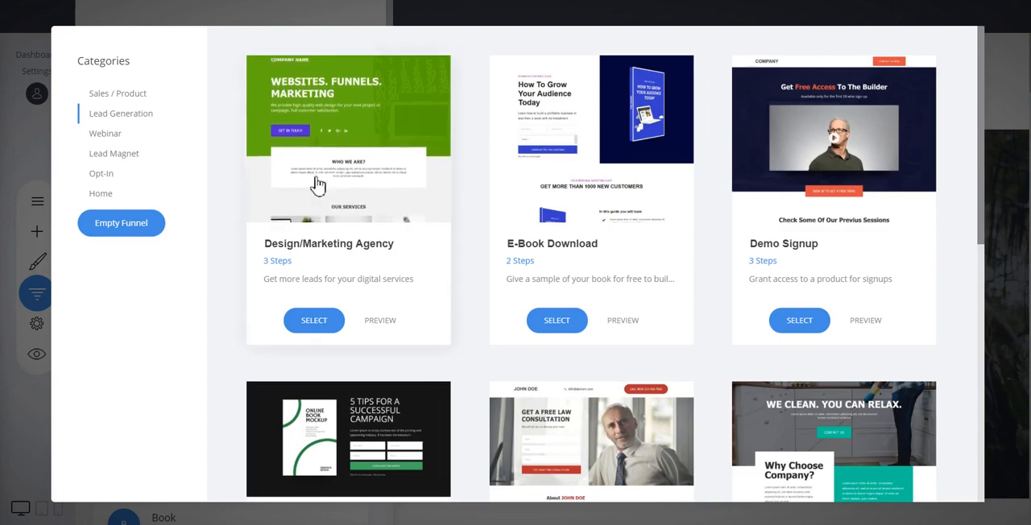
left_click(127, 157)
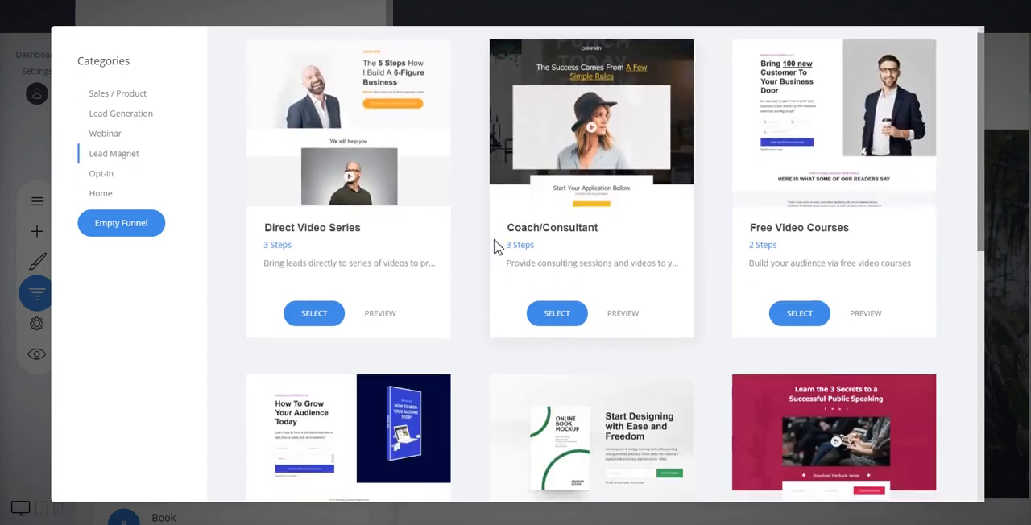
scroll(491, 242, "down", 5)
scroll(629, 304, "up", 2)
scroll(629, 304, "up", 3)
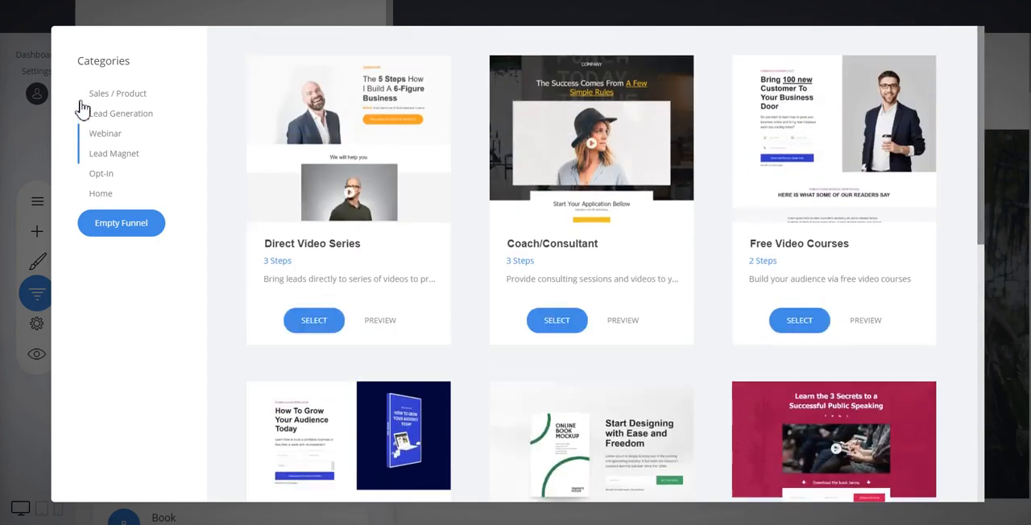
left_click(133, 95)
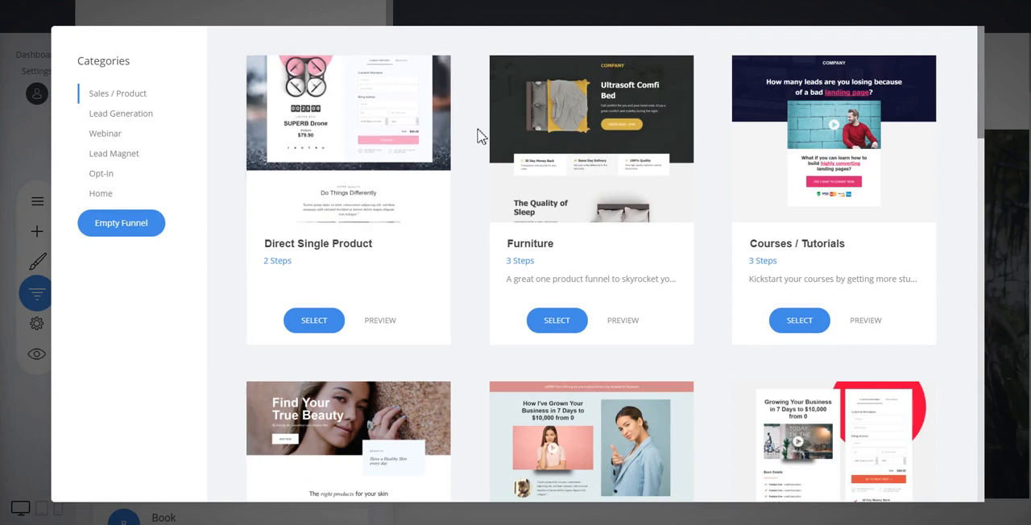
scroll(469, 131, "down", 3)
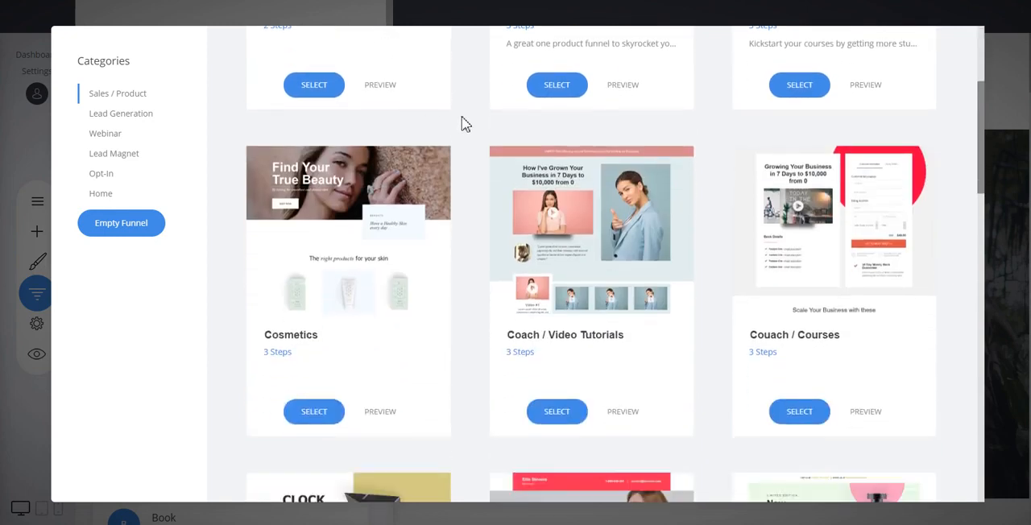
scroll(476, 121, "up", 3)
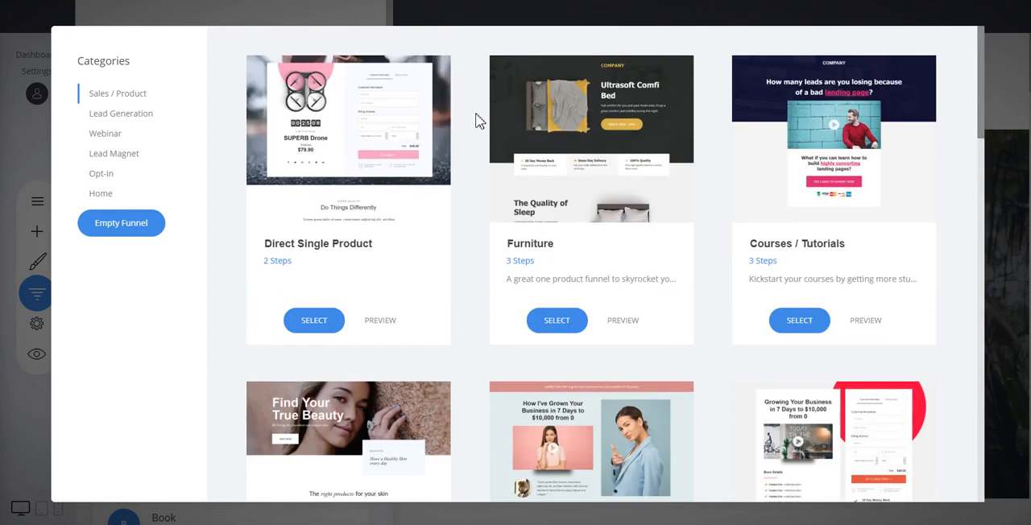
scroll(708, 200, "down", 1)
scroll(713, 196, "down", 3)
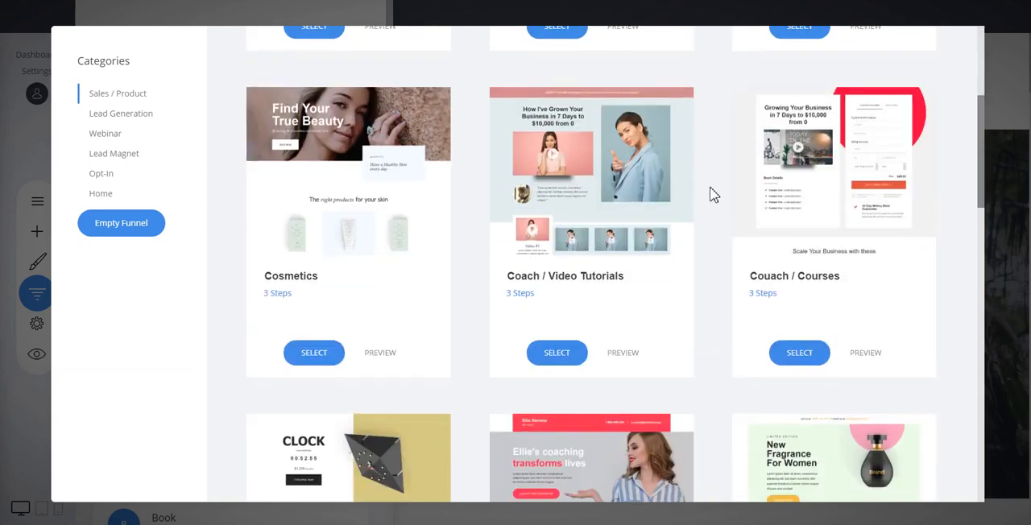
scroll(722, 190, "up", 3)
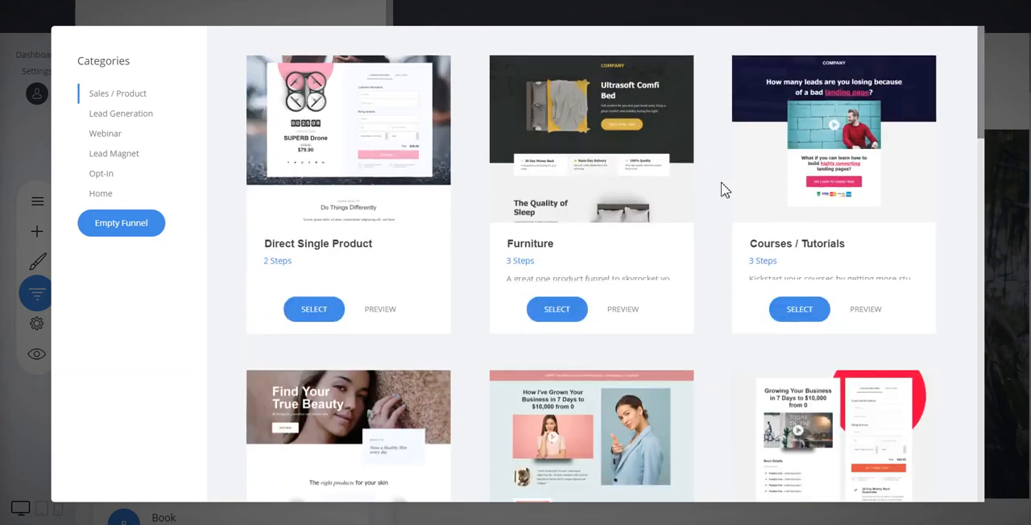
Preview the Coach / Video Tutorials template and add it as a new funnel named "dsajhdsahda".
scroll(722, 190, "down", 3)
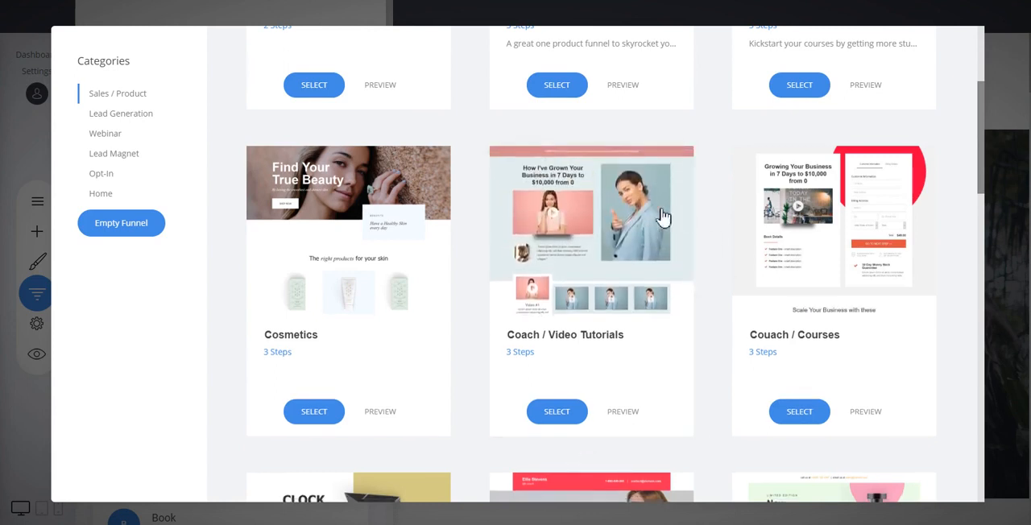
left_click(623, 413)
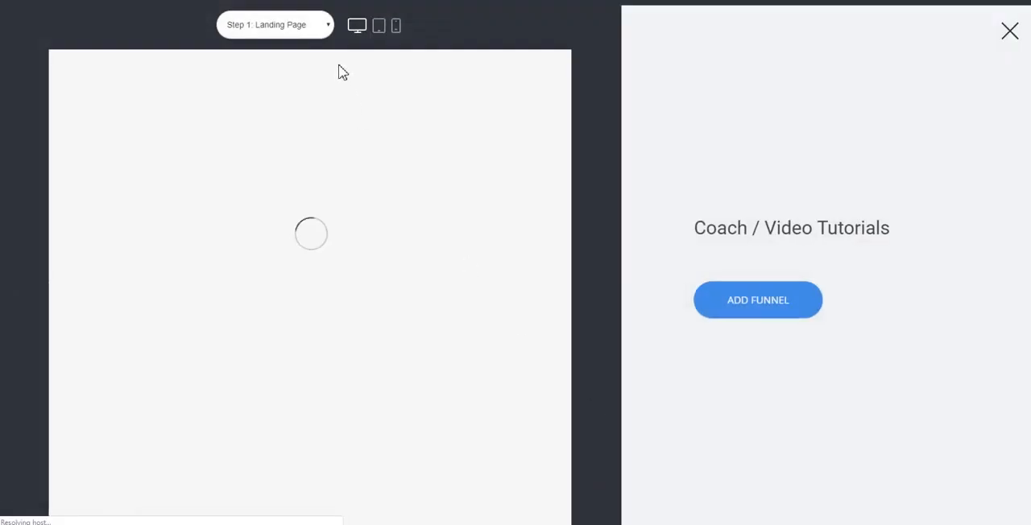
left_click(779, 313)
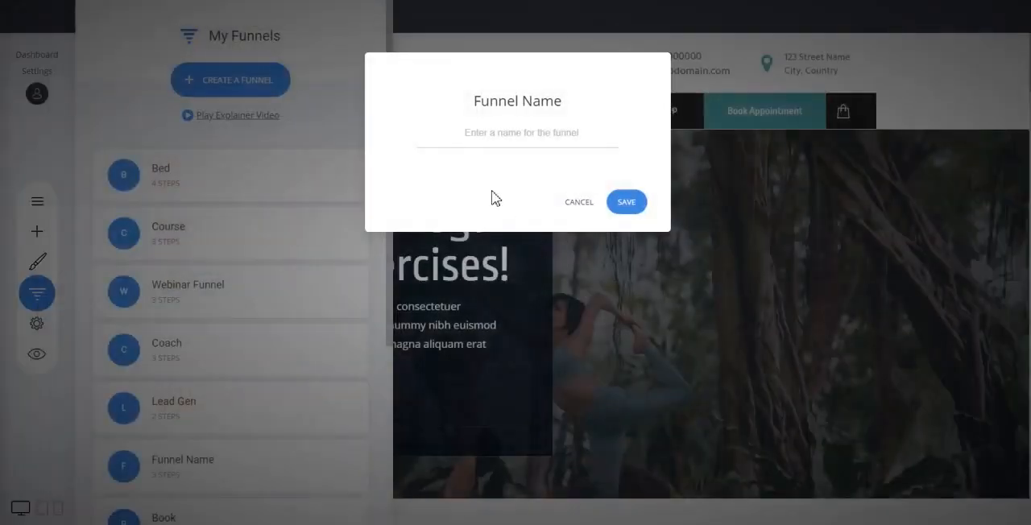
type("dsajhdsajda")
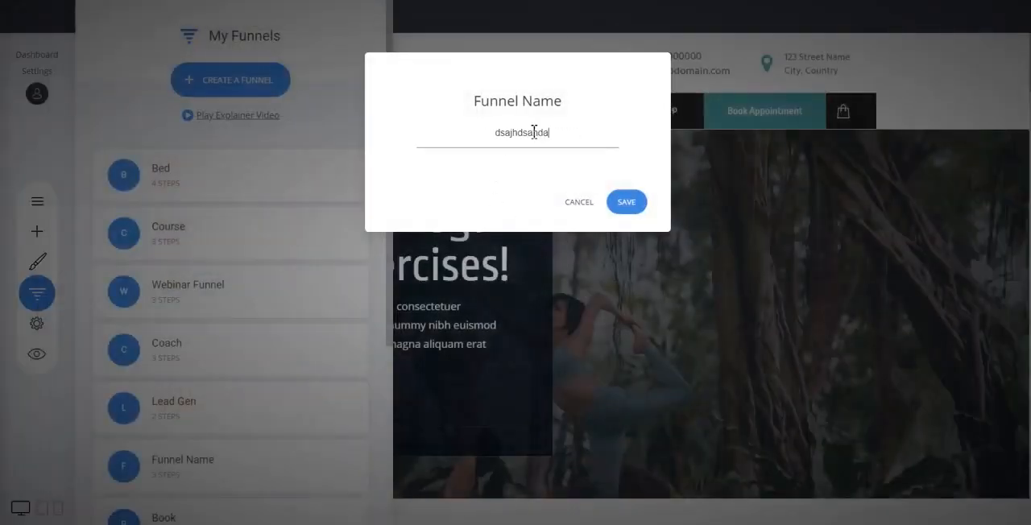
left_click(628, 203)
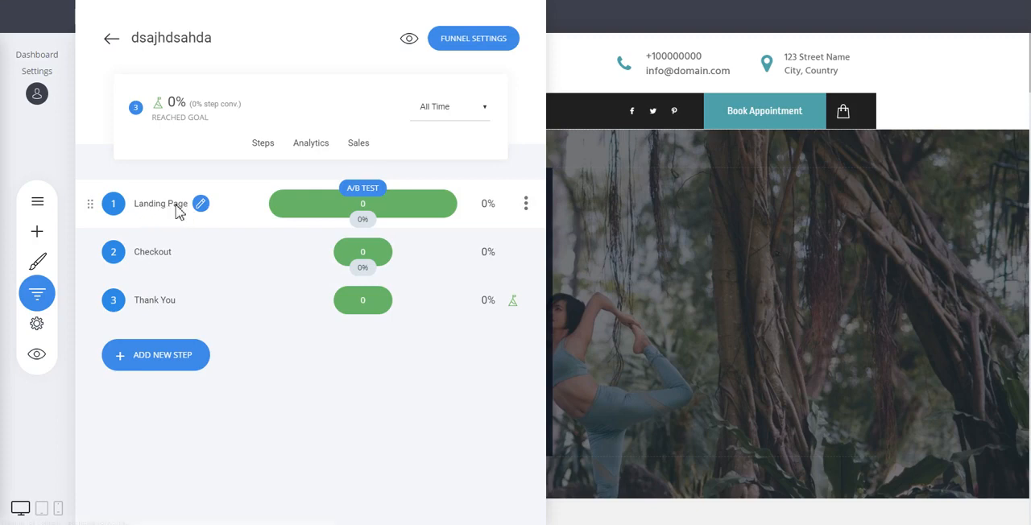
Open the funnel's Landing Page step for editing and review its sections down to the testimonials.
left_click(179, 211)
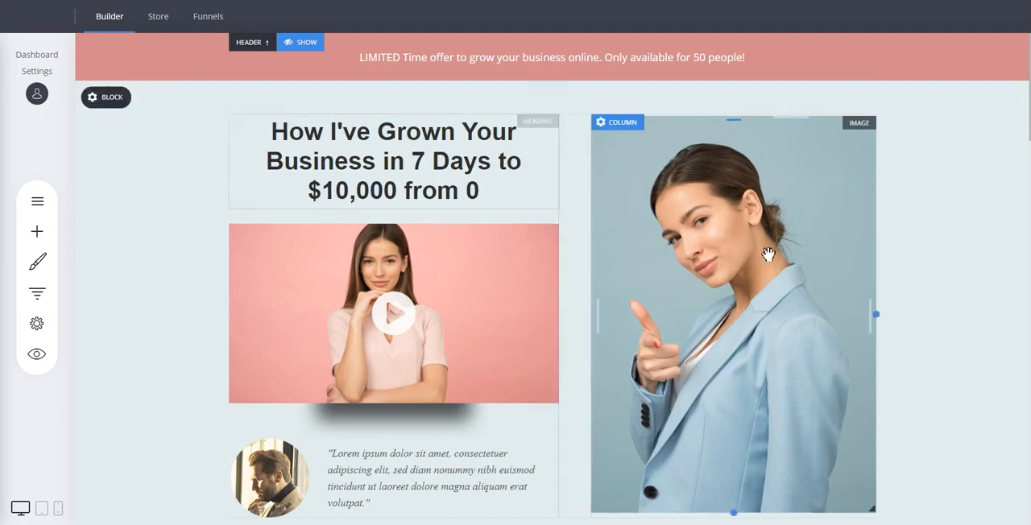
scroll(886, 290, "down", 3)
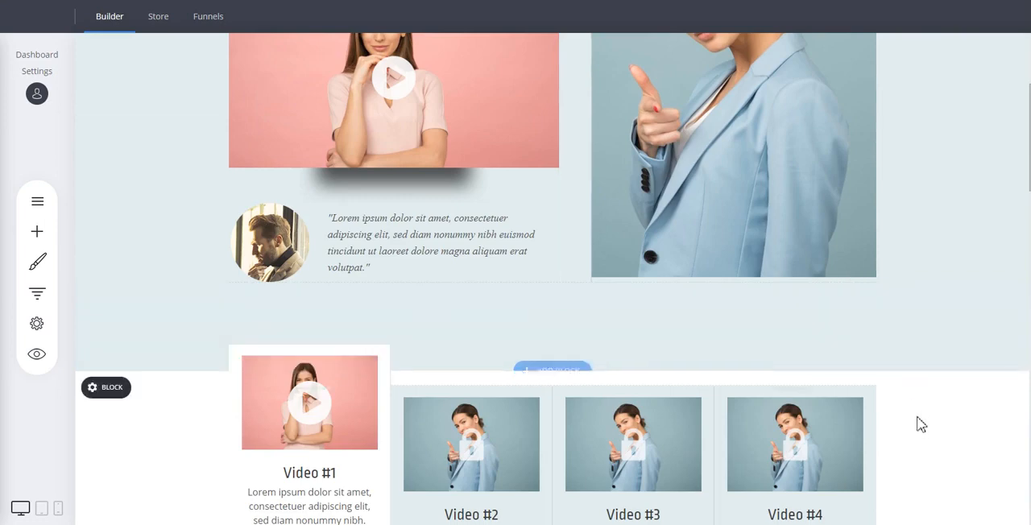
scroll(918, 423, "down", 3)
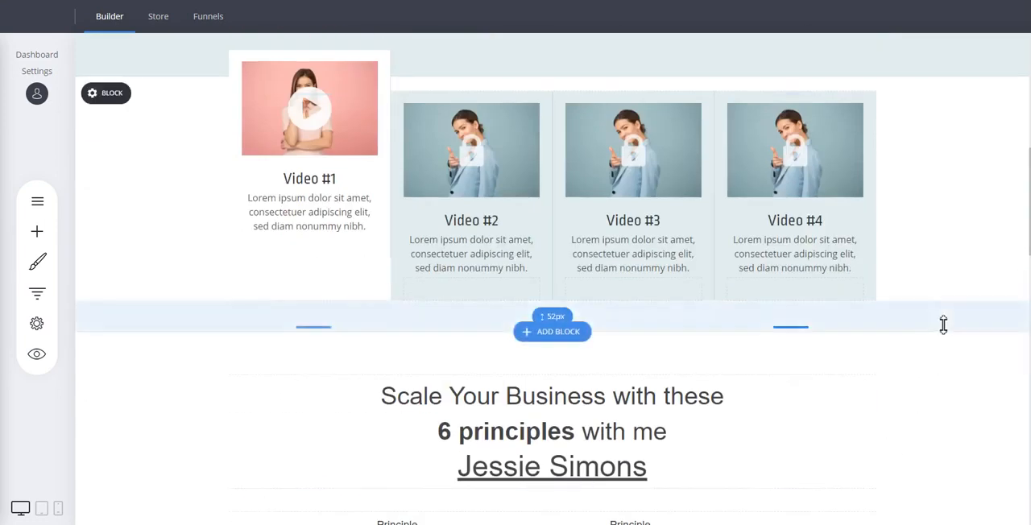
scroll(941, 325, "down", 4)
scroll(950, 324, "down", 10)
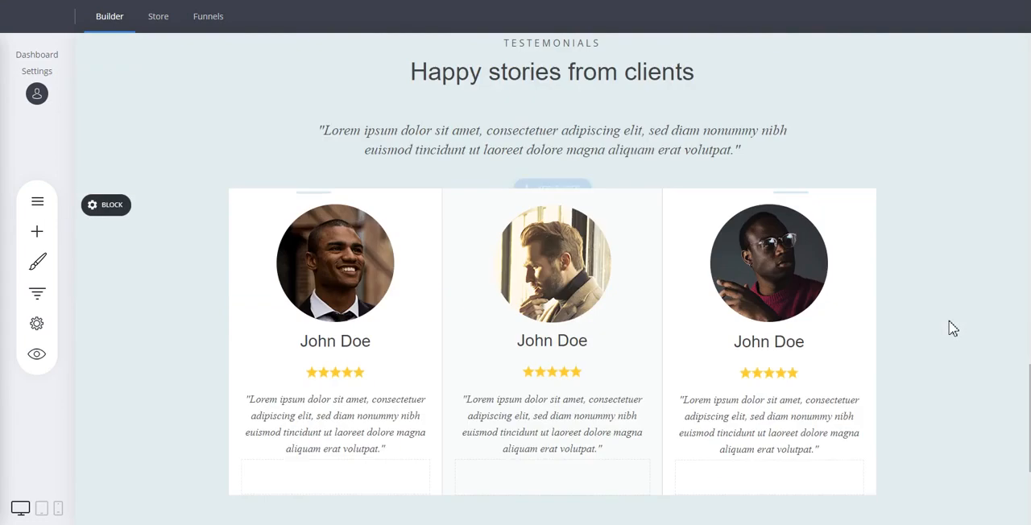
scroll(949, 320, "up", 20)
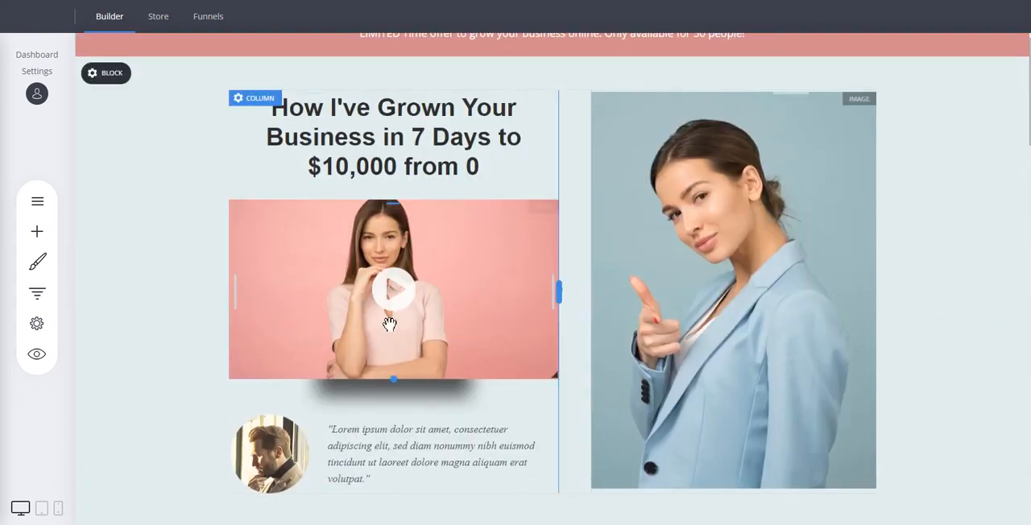
Move the italic quote text in the landing page's first block to between the main heading and the video.
left_click(421, 139)
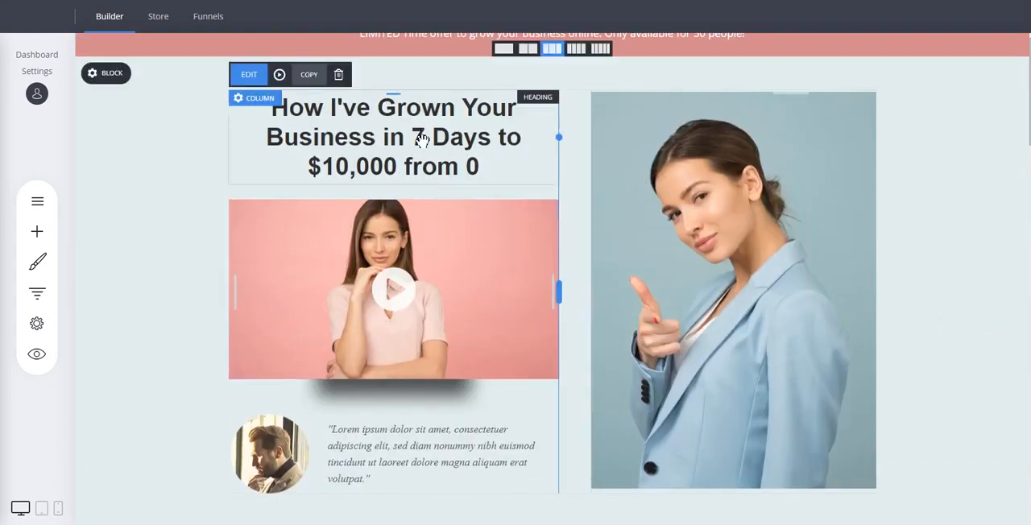
double_click(420, 138)
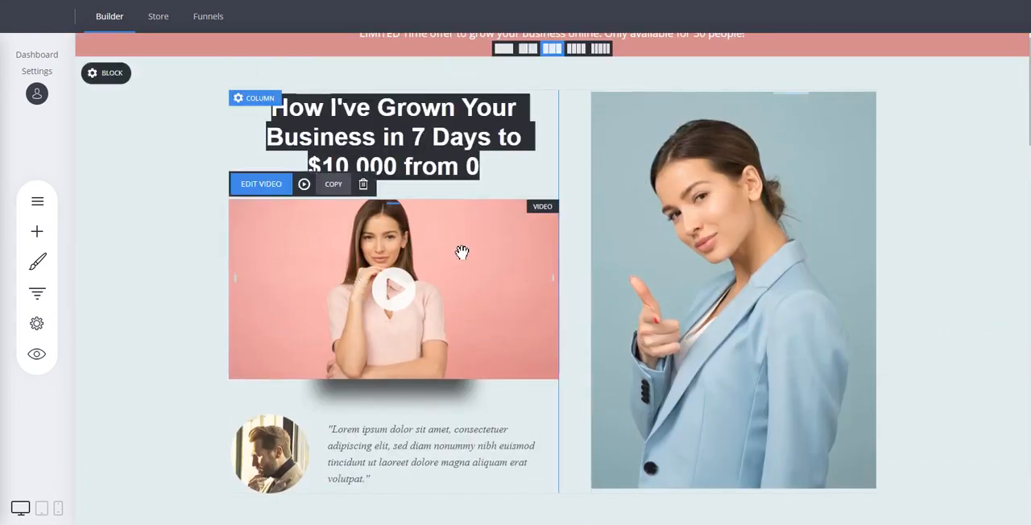
left_click_drag(394, 453, 419, 242)
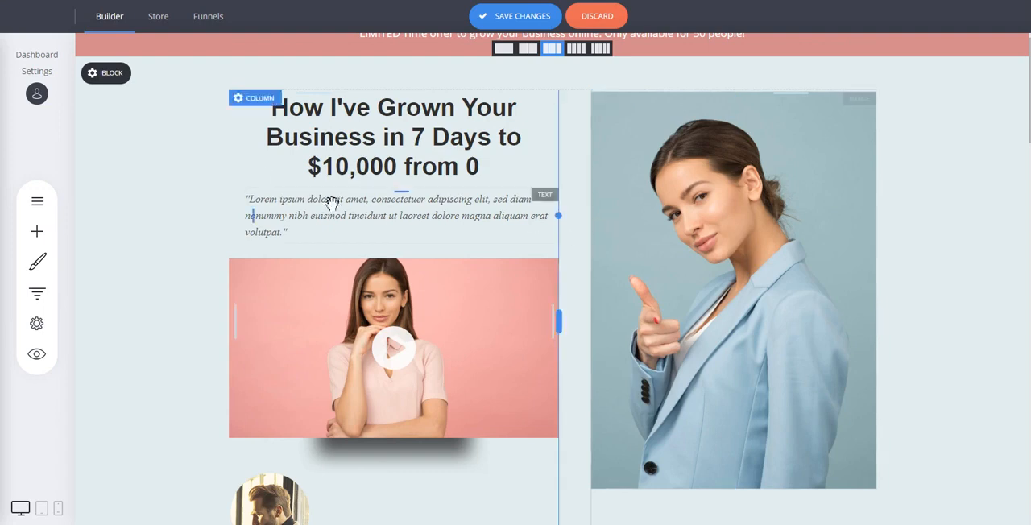
Return to the funnel's step list and open the Checkout step's page for editing.
scroll(213, 170, "up", 1)
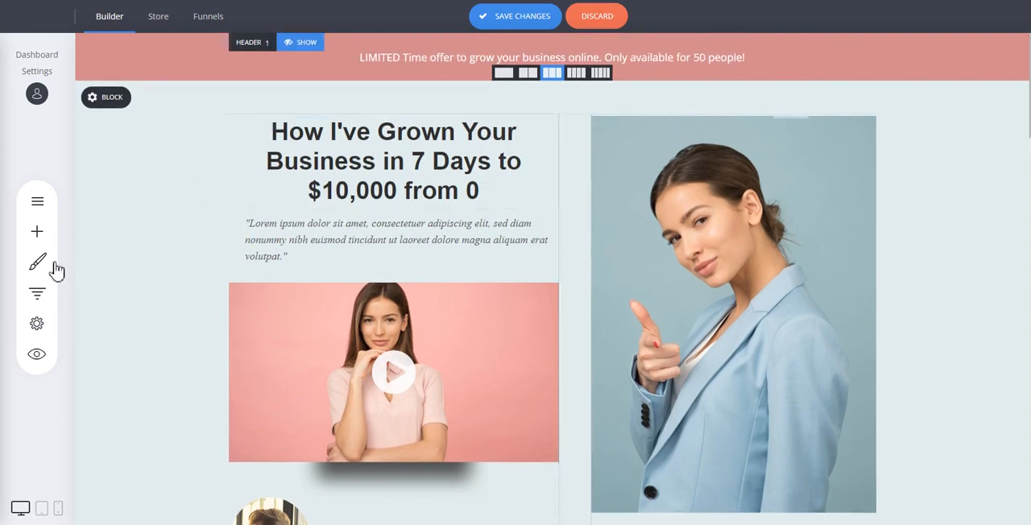
left_click(37, 294)
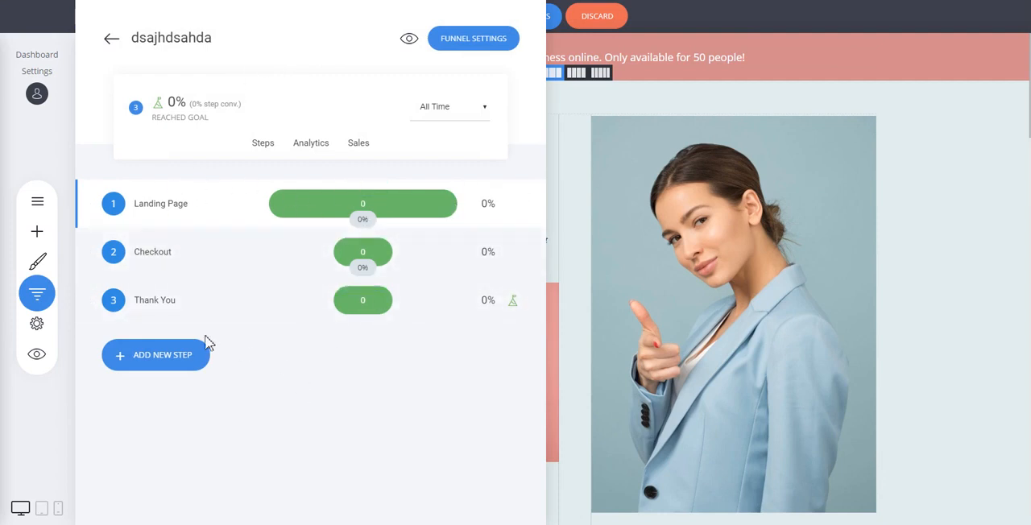
left_click(153, 252)
left_click(483, 258)
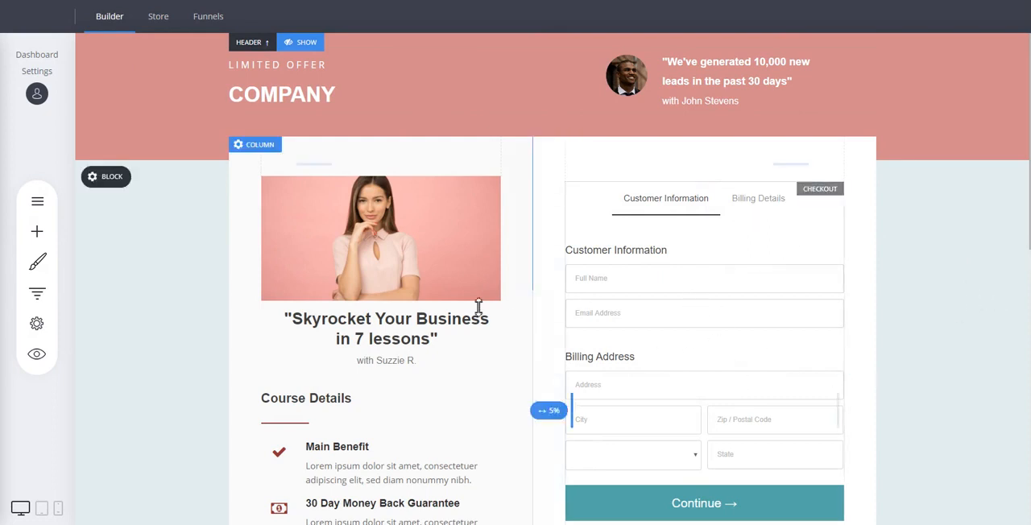
Examine the checkout form on the page and the Checkout widget among the addable widgets.
left_click(669, 267)
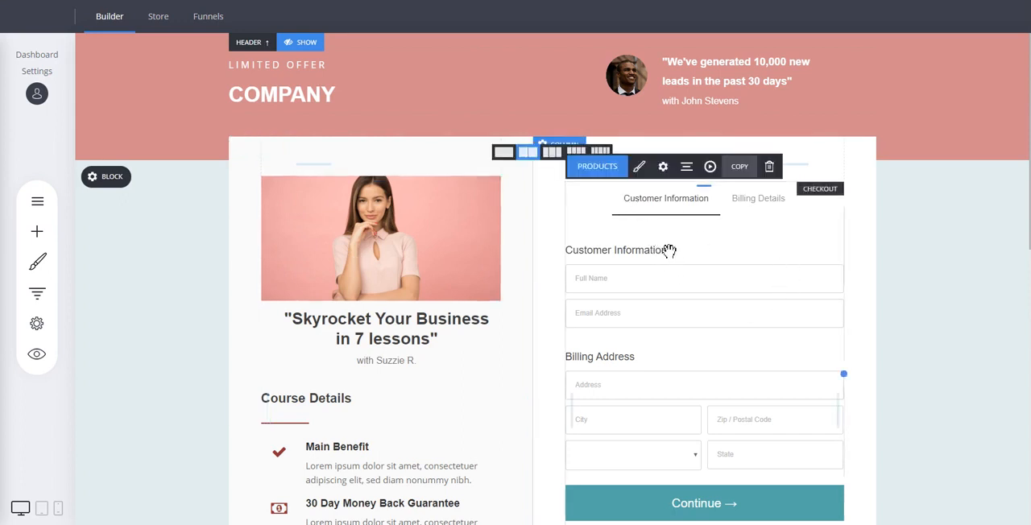
left_click(37, 231)
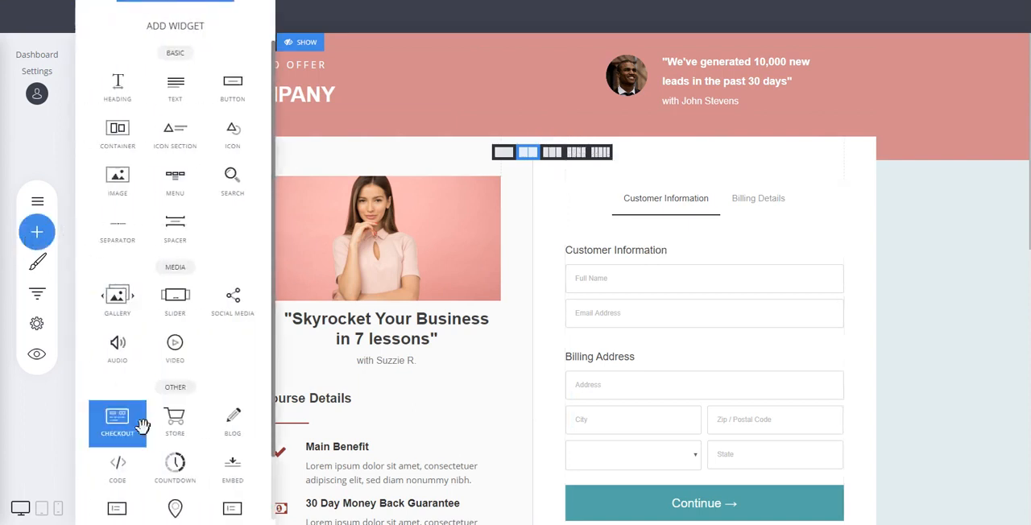
scroll(121, 355, "down", 1)
left_click_drag(118, 343, 719, 275)
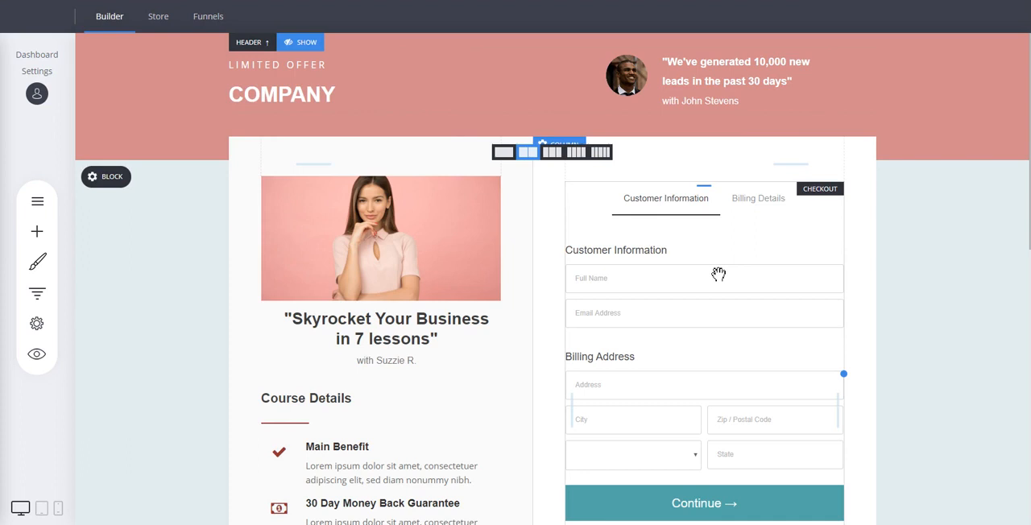
left_click(691, 234)
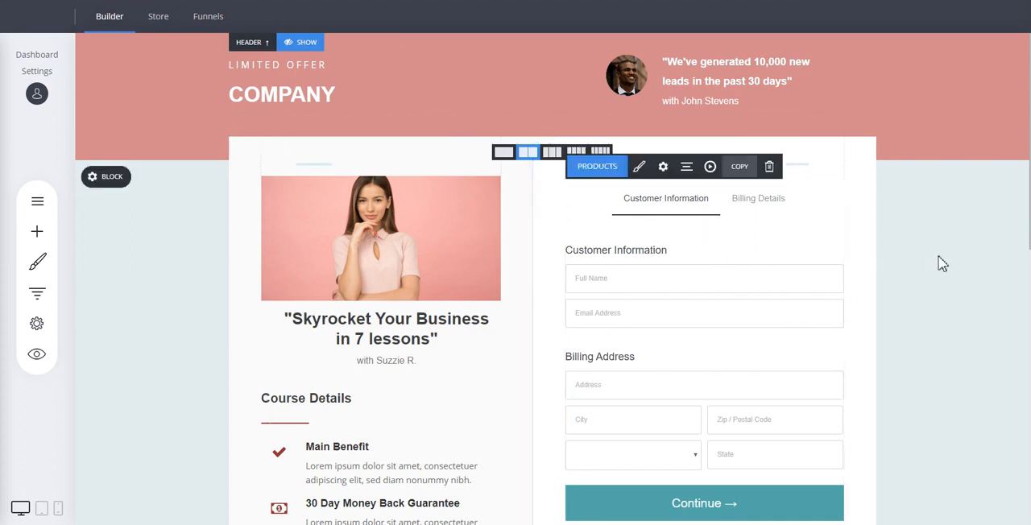
scroll(884, 242, "down", 3)
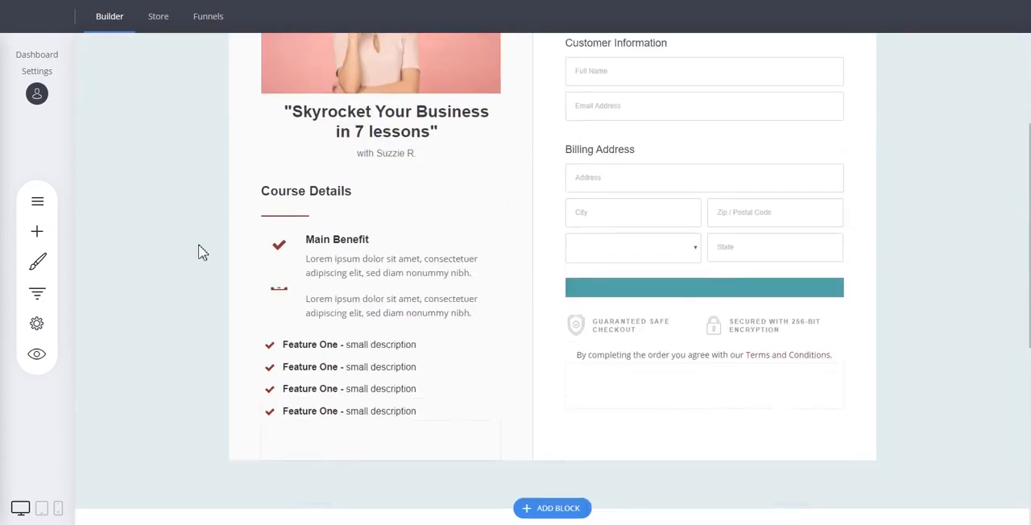
scroll(201, 252, "up", 3)
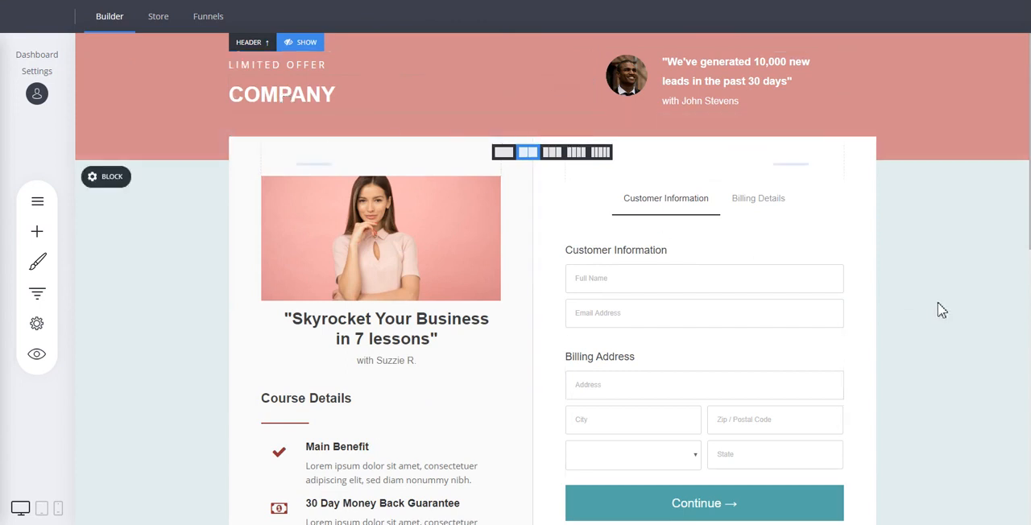
Add a popup step from the "Want a free marketing guide?" opt-in template and place it between Checkout and Thank You.
left_click(40, 299)
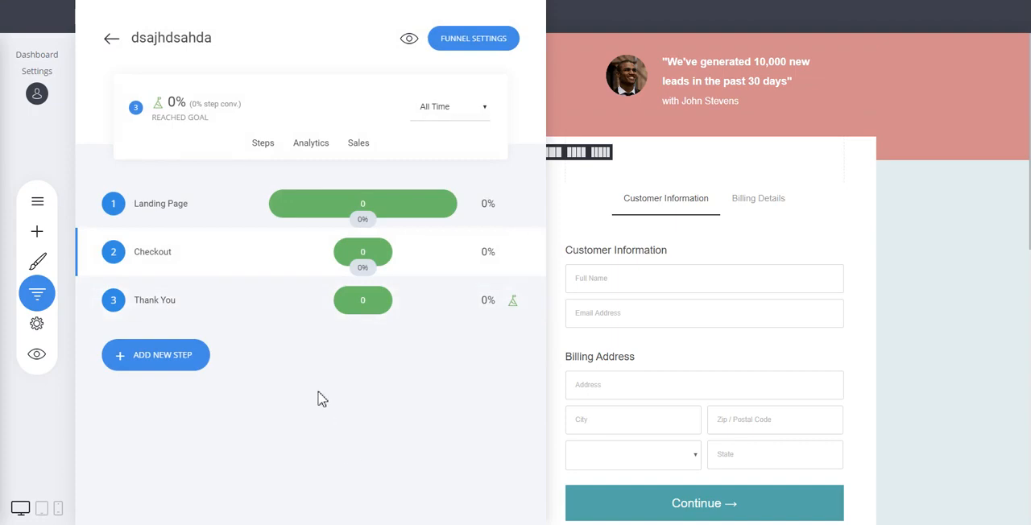
left_click(179, 364)
left_click(359, 346)
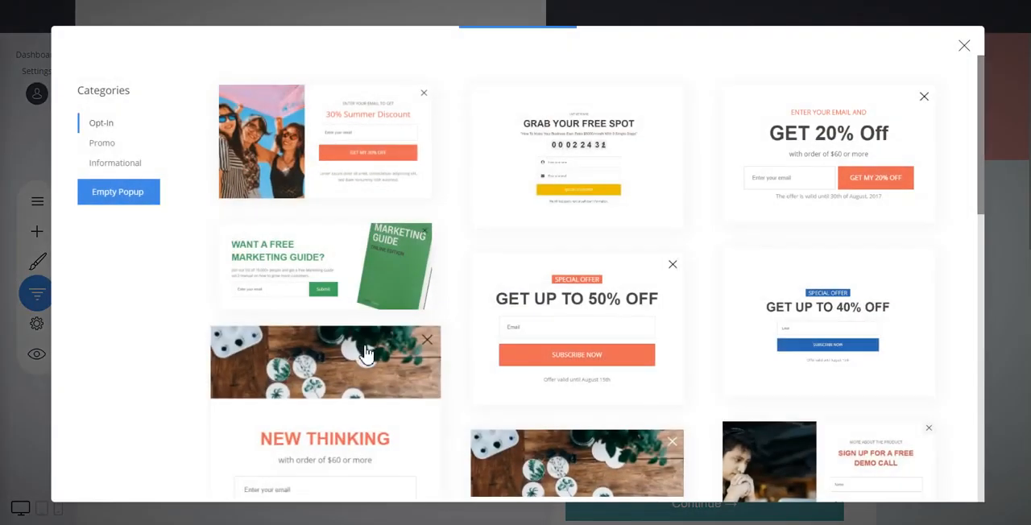
scroll(785, 207, "down", 3)
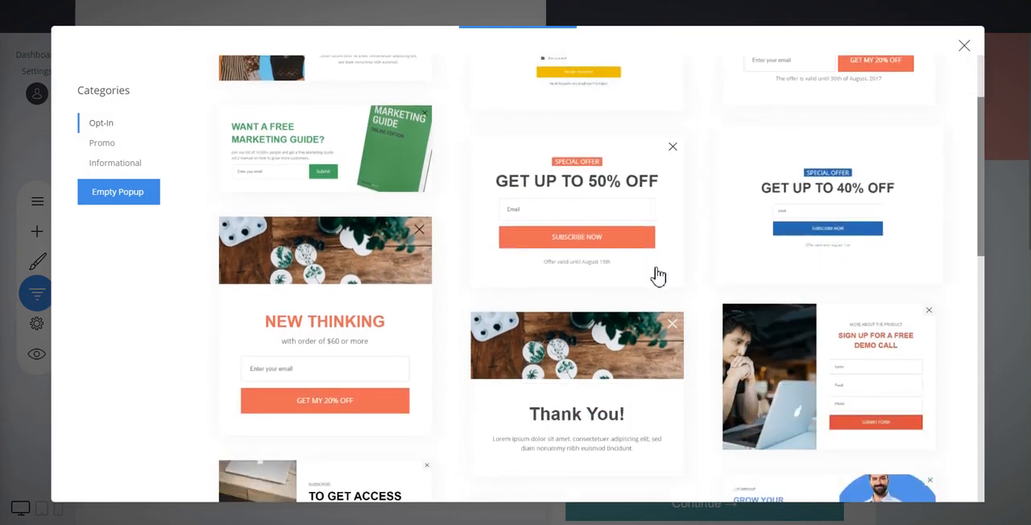
left_click(384, 150)
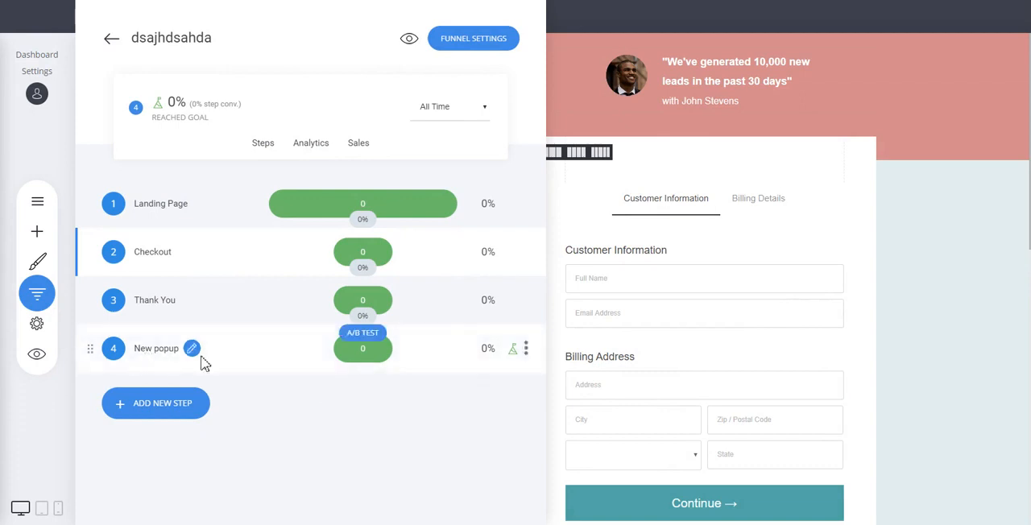
left_click_drag(89, 347, 85, 305)
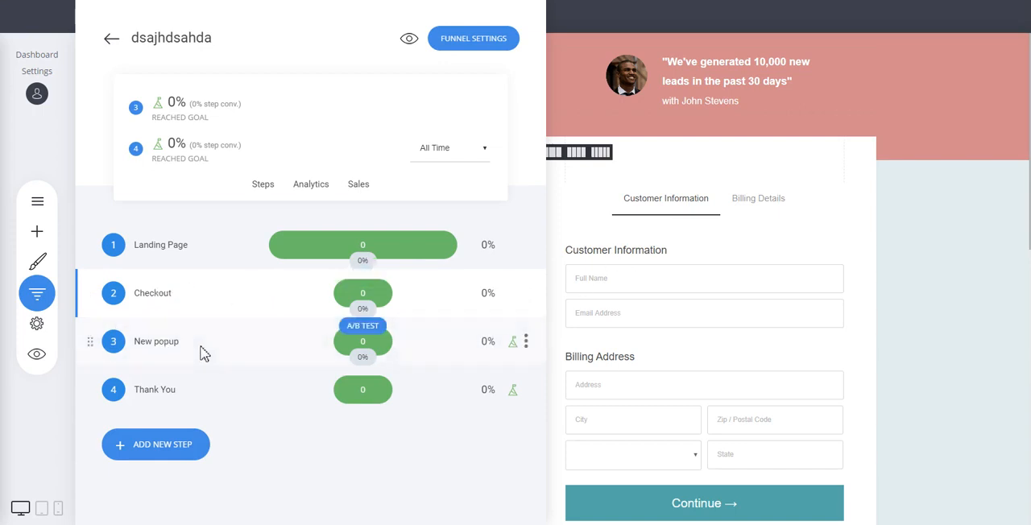
View the New popup step's opt-in on the page and remove that step's goal in the funnel's step list.
left_click(158, 344)
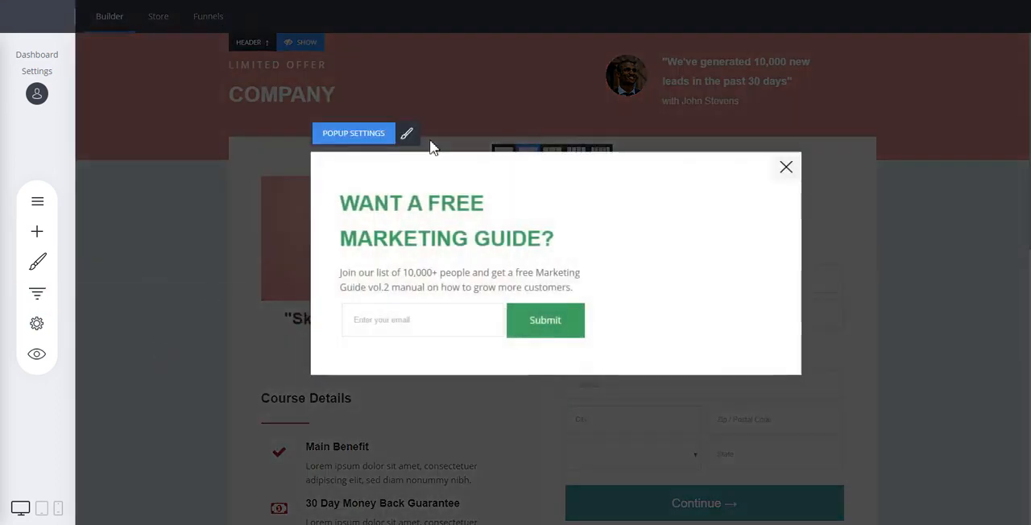
left_click(40, 295)
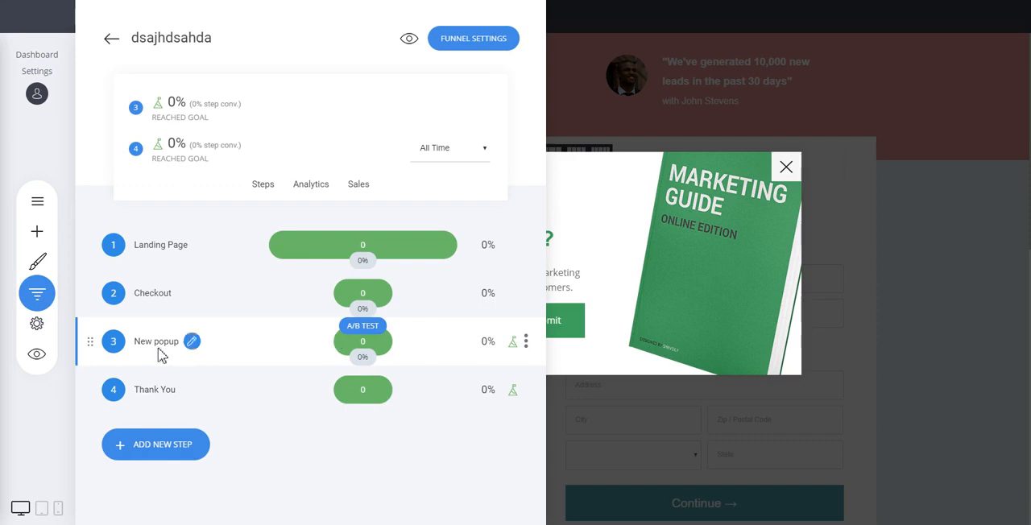
left_click(526, 344)
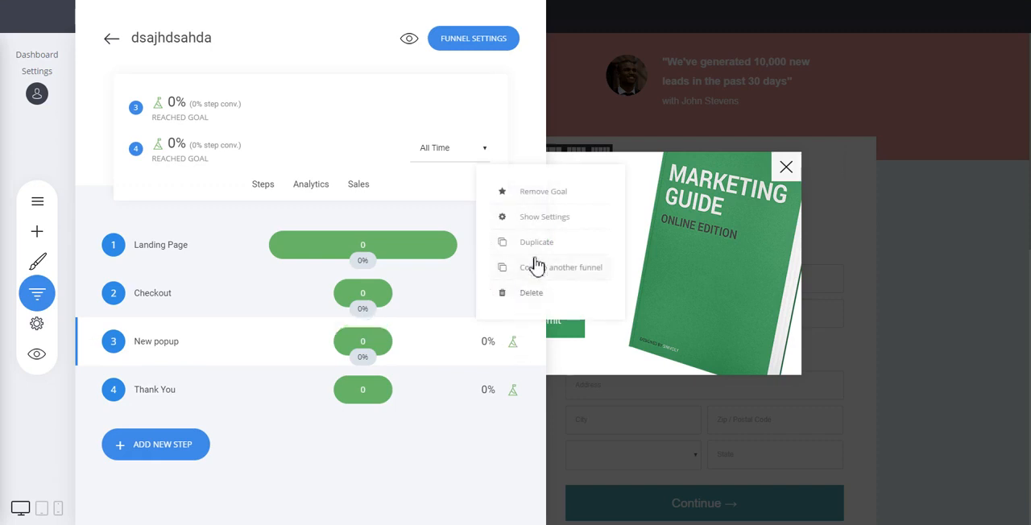
left_click(541, 191)
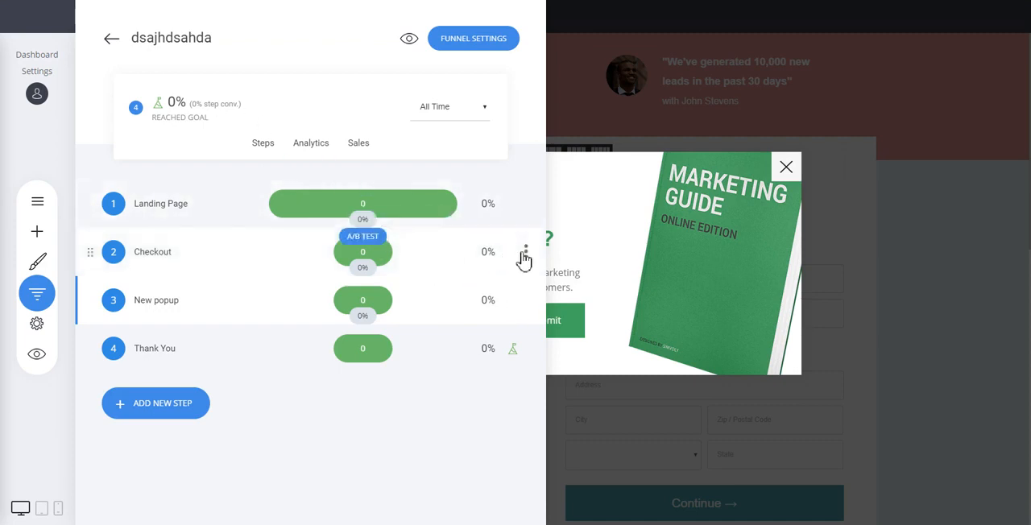
Set the Checkout step as a goal of the funnel.
left_click(525, 253)
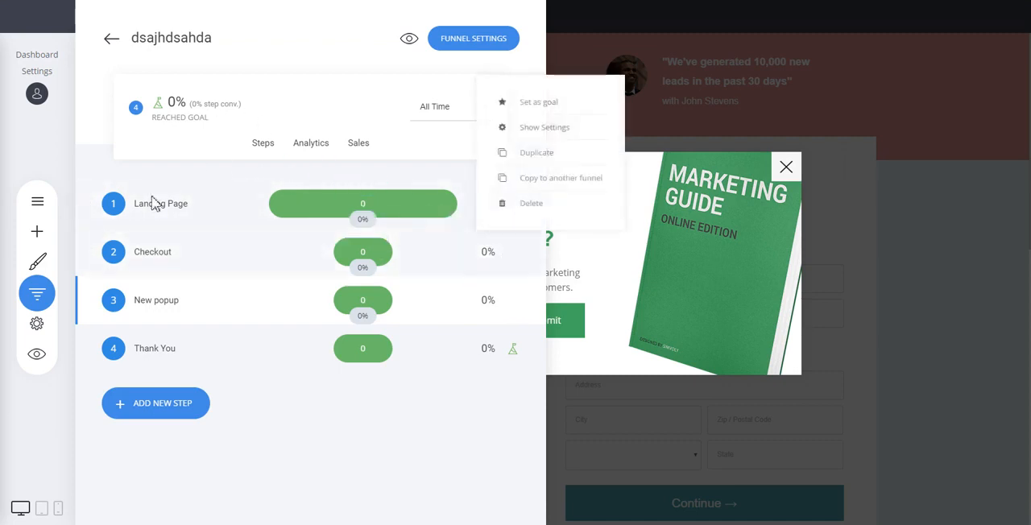
left_click(546, 112)
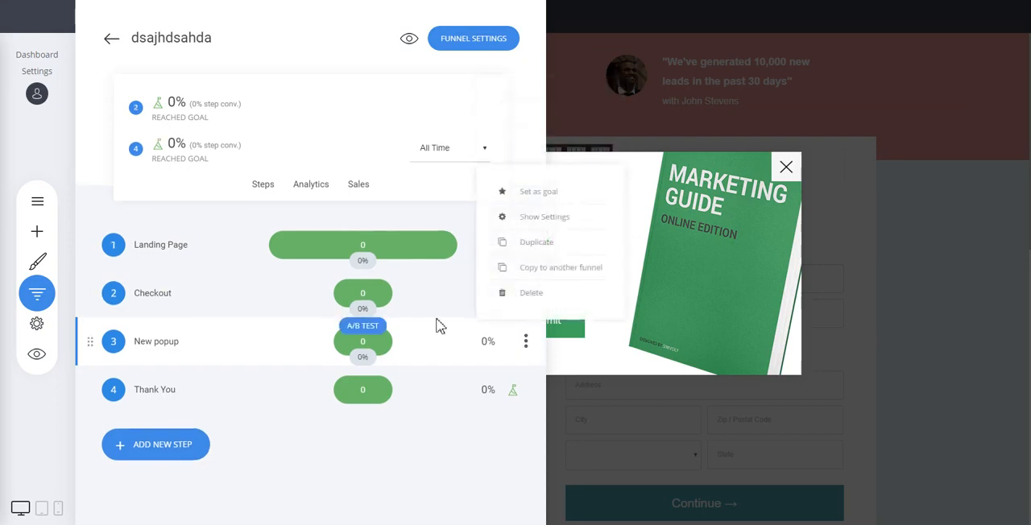
Delete the New popup step from the funnel and open the Checkout step's page.
left_click(525, 294)
left_click(553, 284)
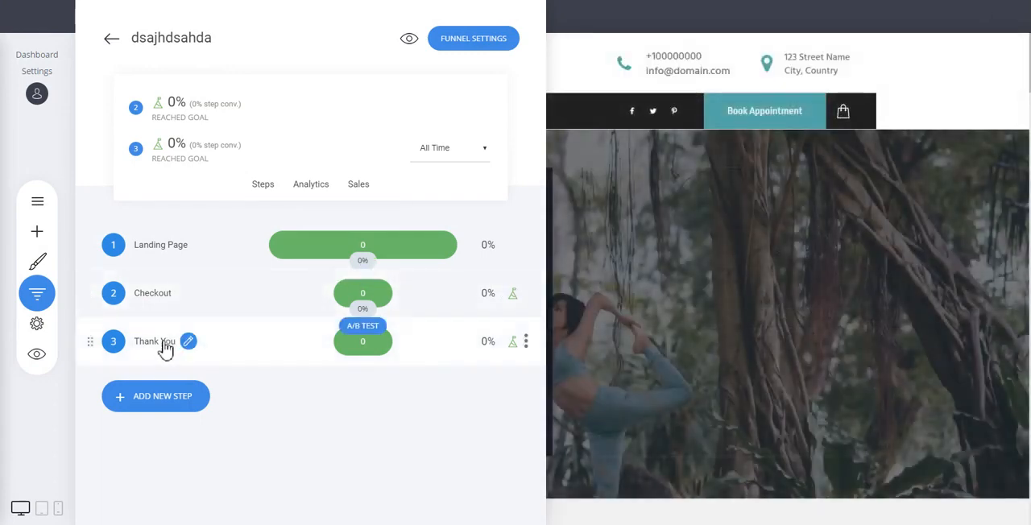
left_click(154, 301)
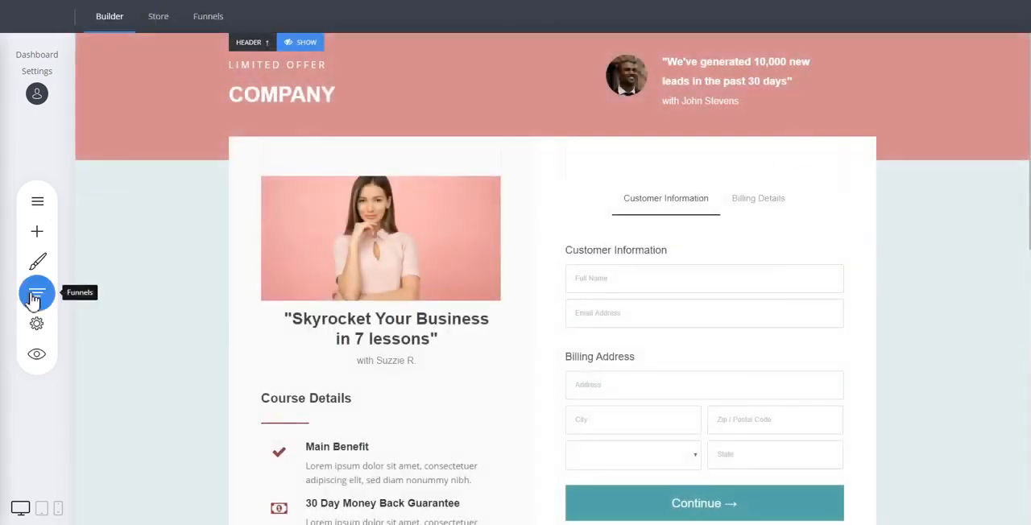
Review the funnel's analytics, sales analytics and orders, and return to its list of steps.
left_click(37, 292)
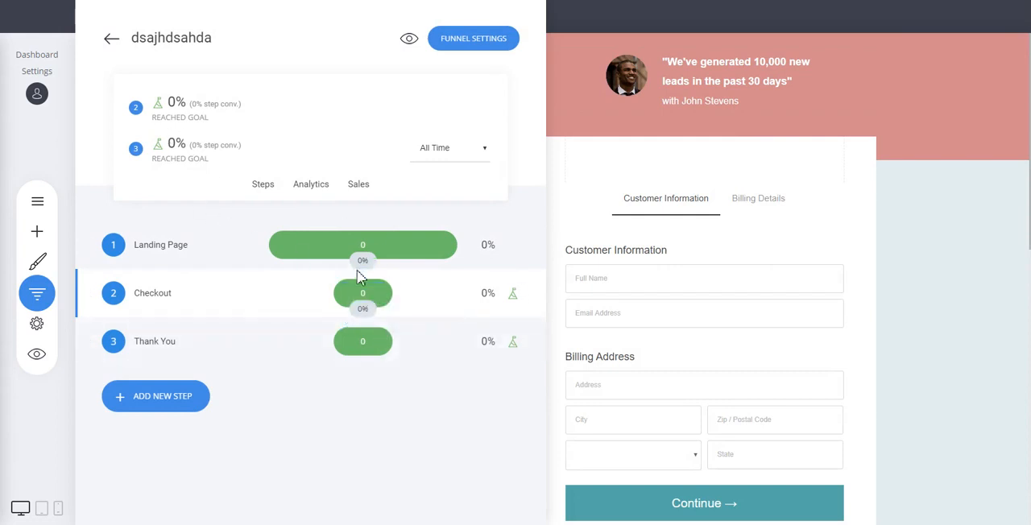
left_click(315, 193)
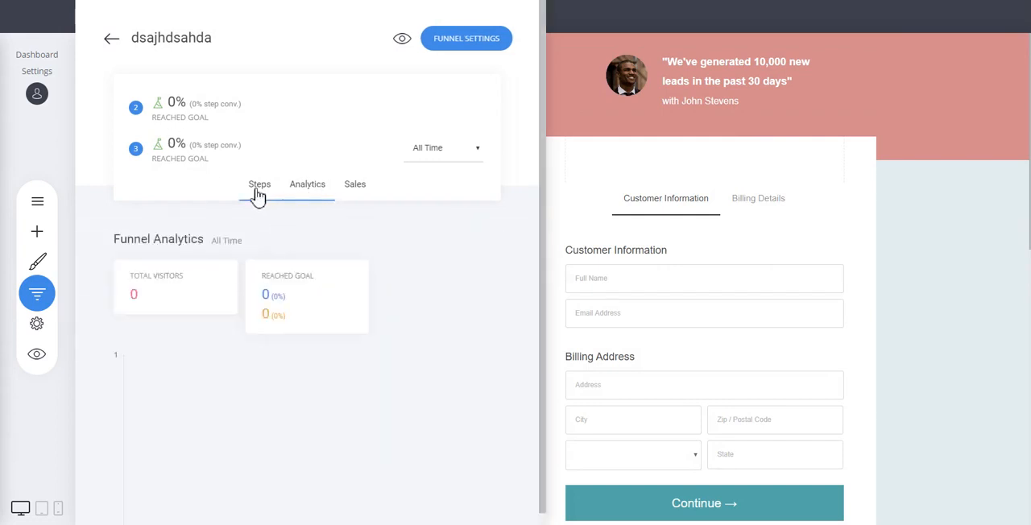
left_click(259, 194)
left_click(362, 190)
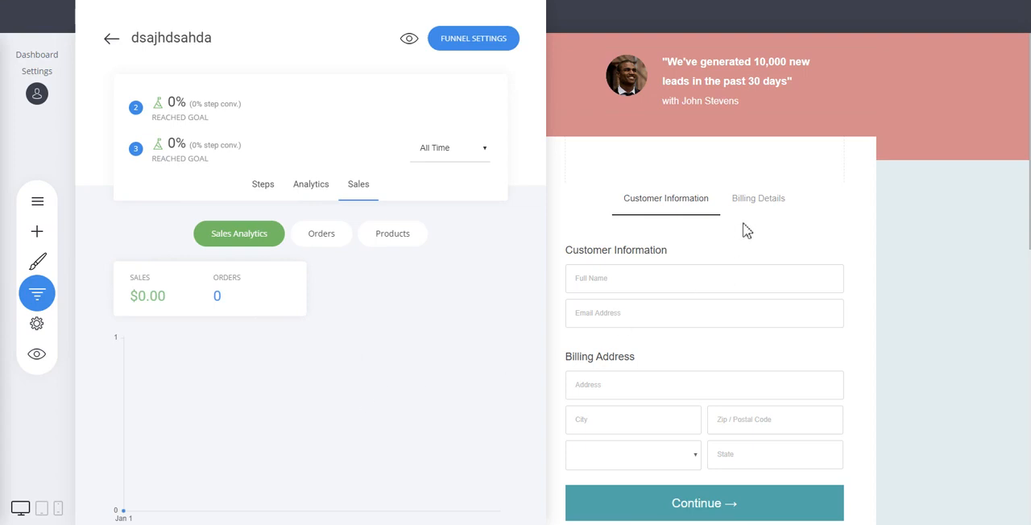
left_click(322, 234)
left_click(272, 188)
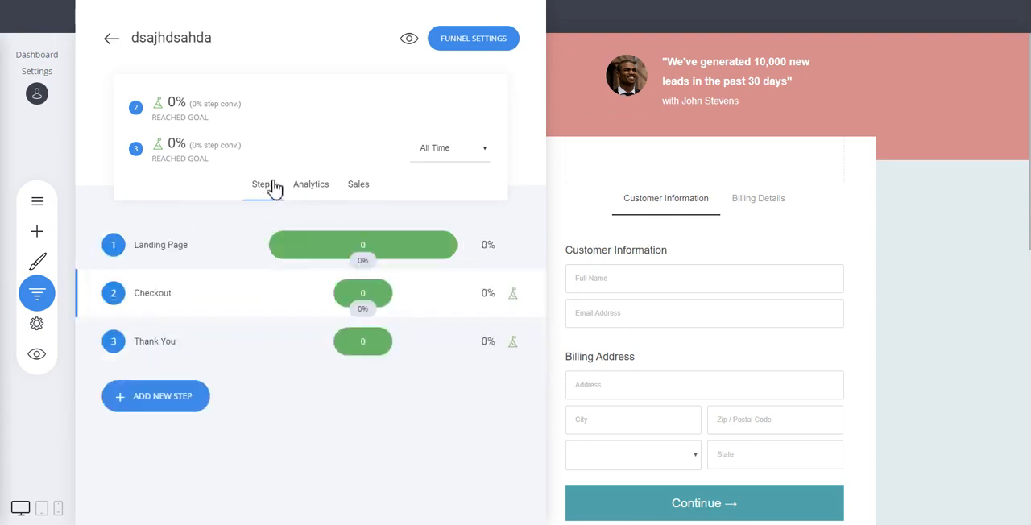